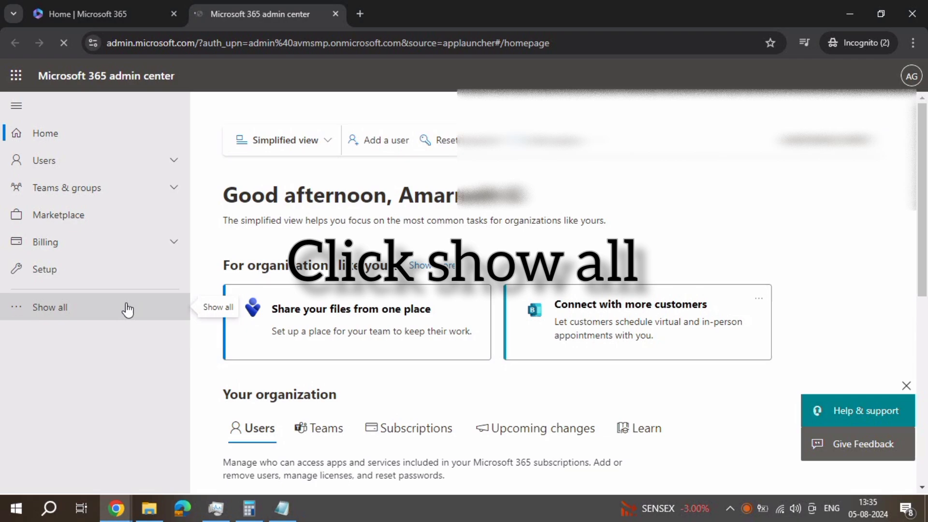
Launch Exchange from the full Admin centers list, landing on the Mailboxes page
{"action": "left_click", "coordinate": [127, 310]}
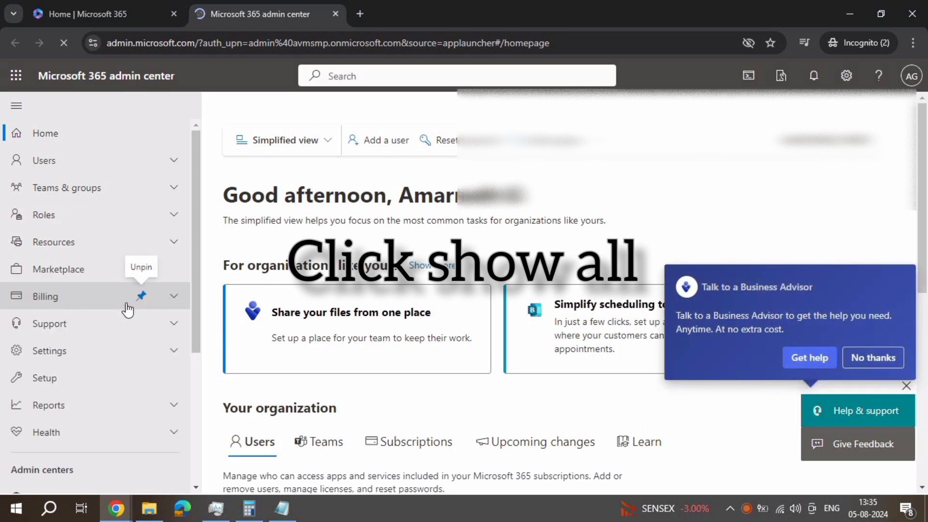
{"action": "scroll", "coordinate": [140, 394], "scroll_direction": "down", "scroll_amount": 1}
{"action": "scroll", "coordinate": [140, 394], "scroll_direction": "down", "scroll_amount": 2}
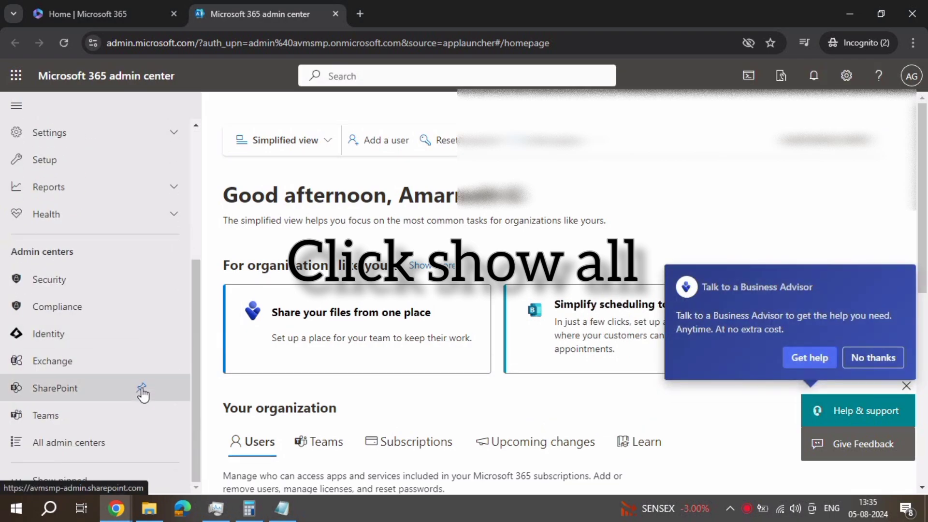
{"action": "left_click", "coordinate": [64, 363]}
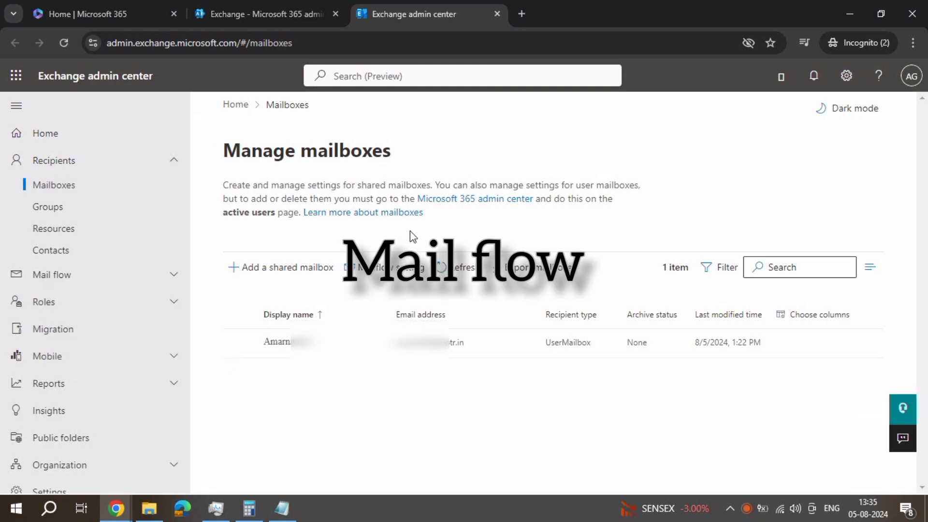
Go to Mail flow > Rules, which shows an empty rules list
{"action": "left_click", "coordinate": [175, 283]}
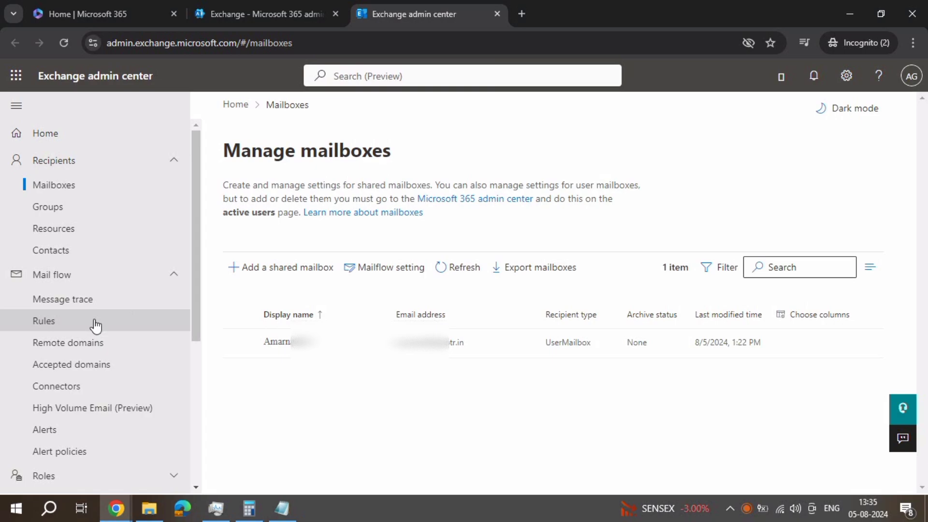
{"action": "left_click", "coordinate": [64, 327]}
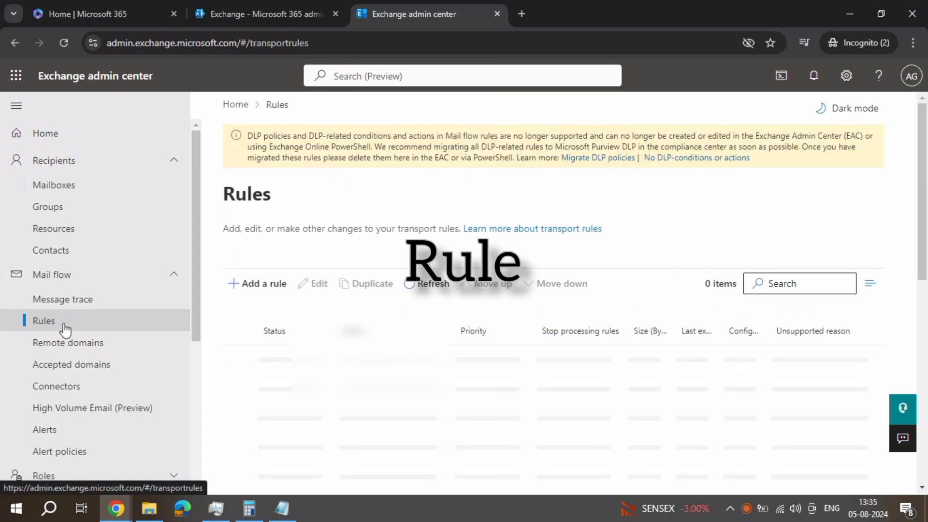
Bring up the Add a rule options to create a new rule
{"action": "left_click", "coordinate": [252, 289]}
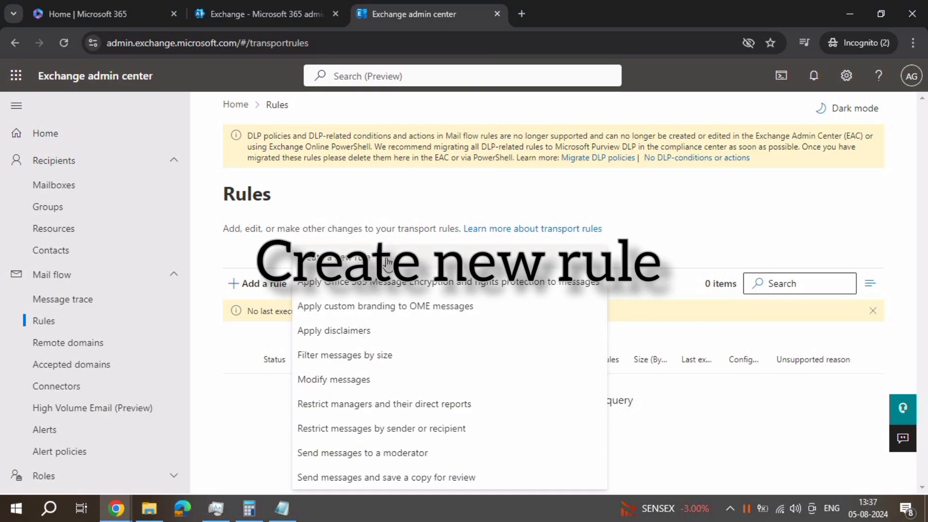
Choose Create a new rule and enter the name 'Tag external mail'
{"action": "left_click", "coordinate": [387, 263]}
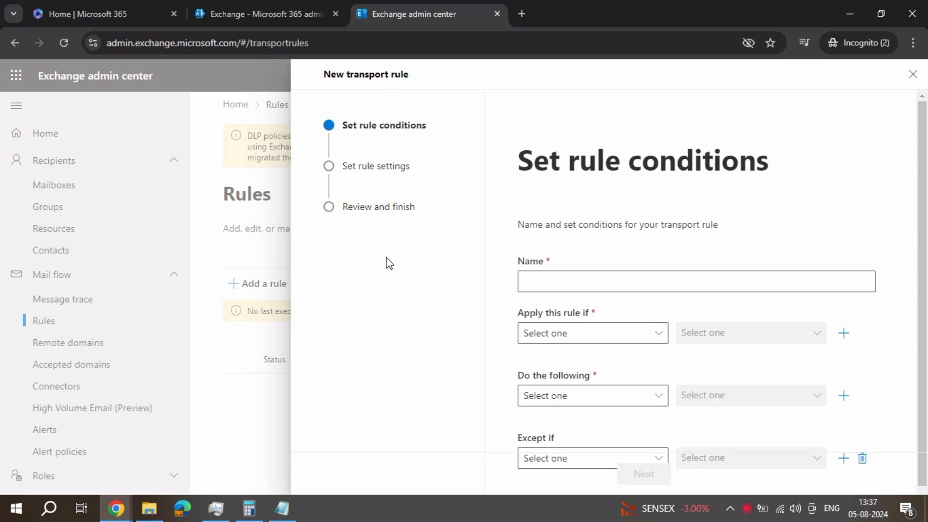
{"action": "left_click", "coordinate": [565, 284]}
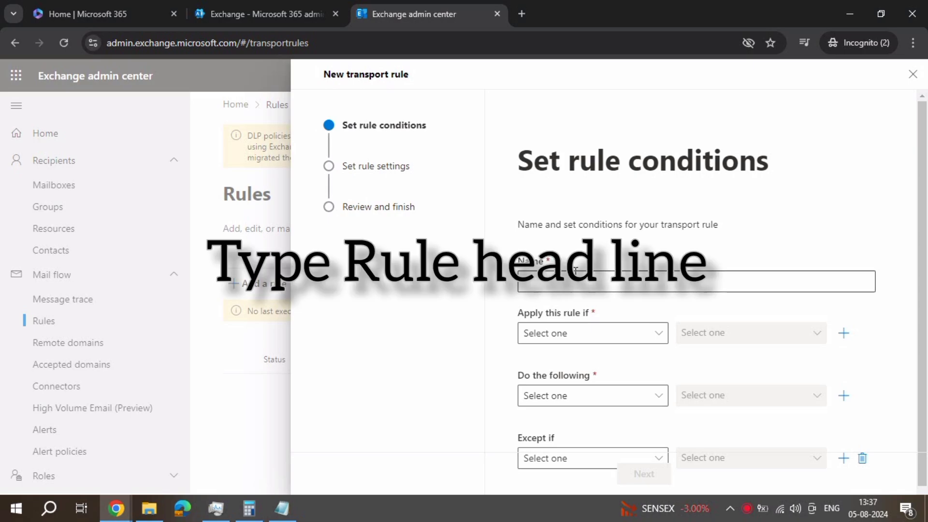
{"action": "scroll", "coordinate": [577, 270], "scroll_direction": "down", "scroll_amount": 1}
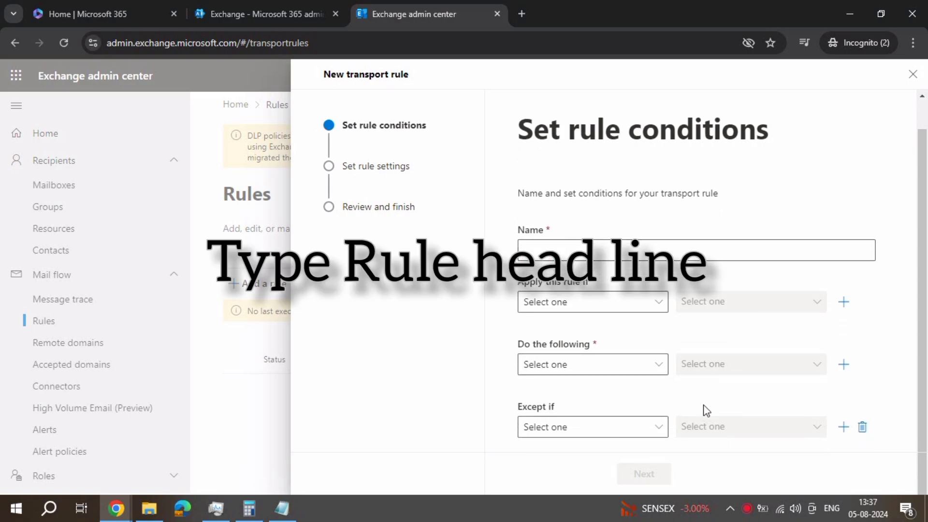
{"action": "left_click", "coordinate": [660, 255]}
{"action": "type", "text": "Tag ex"}
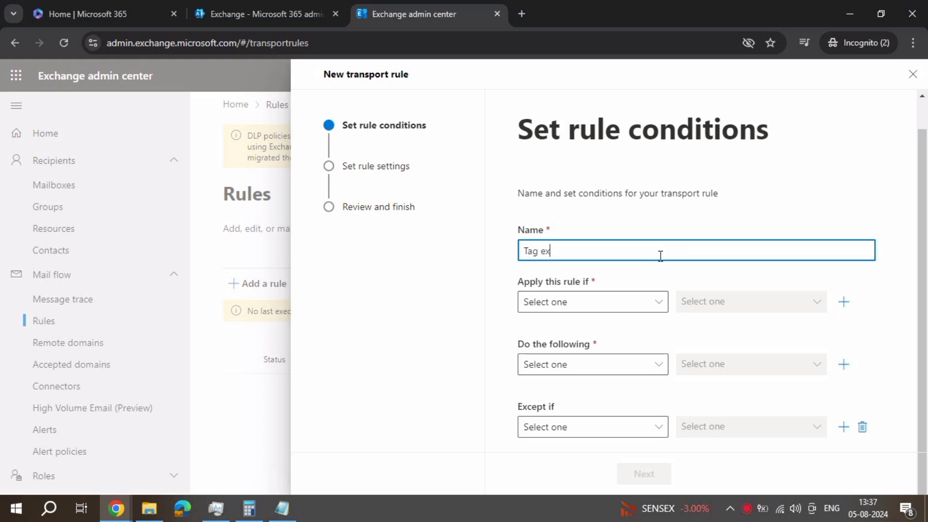
{"action": "type", "text": "ternal "}
{"action": "type", "text": "mail"}
Add the condition 'The sender is external/internal' set to Outside the organization, and save it
{"action": "left_click", "coordinate": [656, 301]}
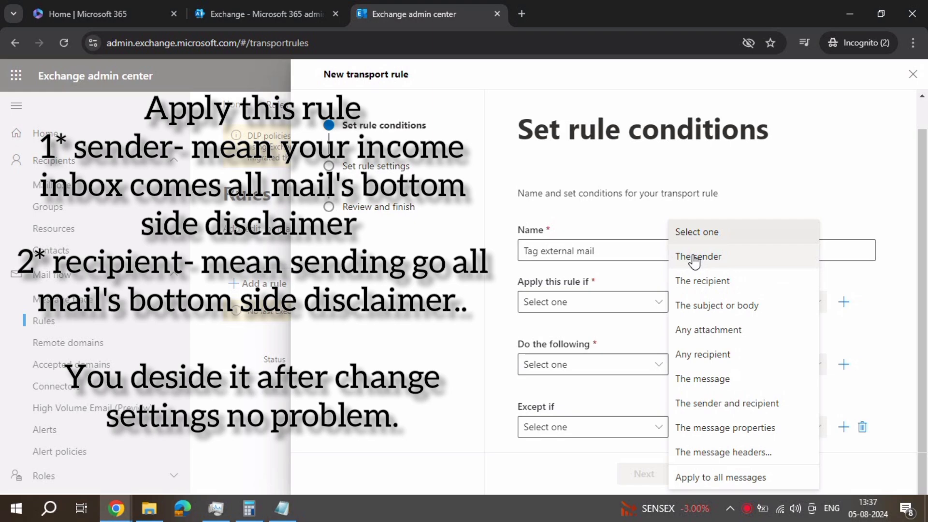
{"action": "left_click", "coordinate": [638, 305]}
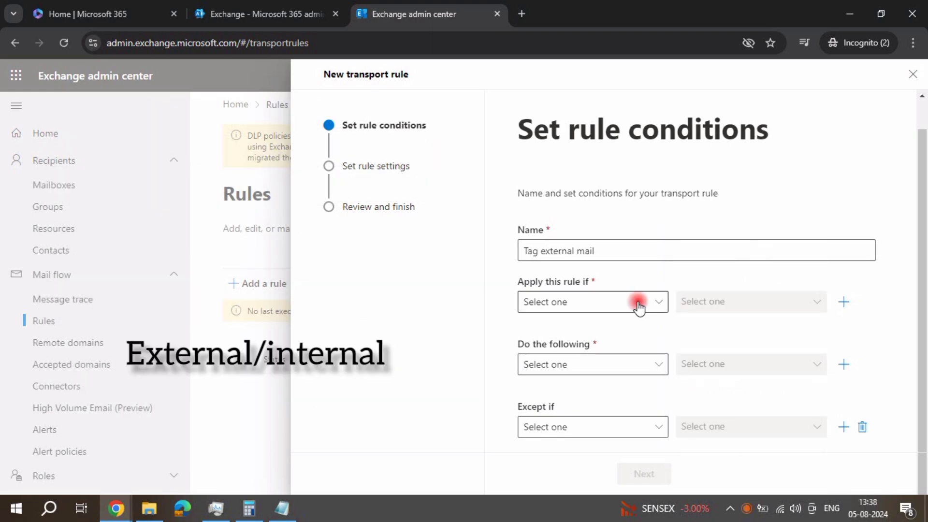
{"action": "left_click", "coordinate": [638, 304]}
{"action": "left_click", "coordinate": [692, 259]}
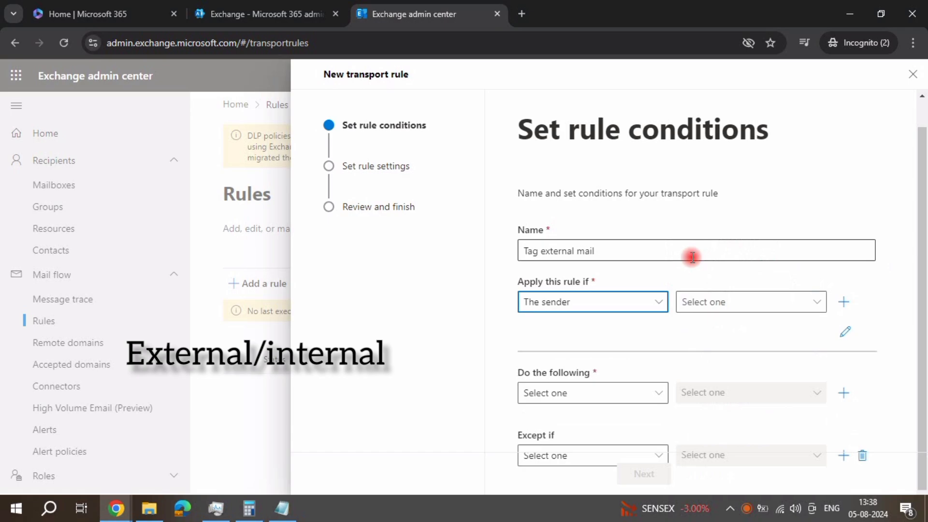
{"action": "left_click", "coordinate": [774, 301]}
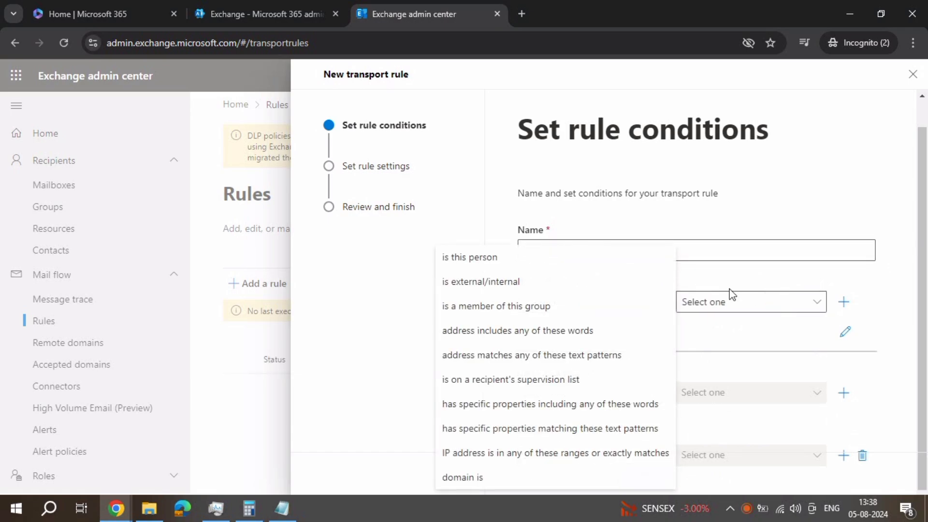
{"action": "left_click", "coordinate": [584, 281]}
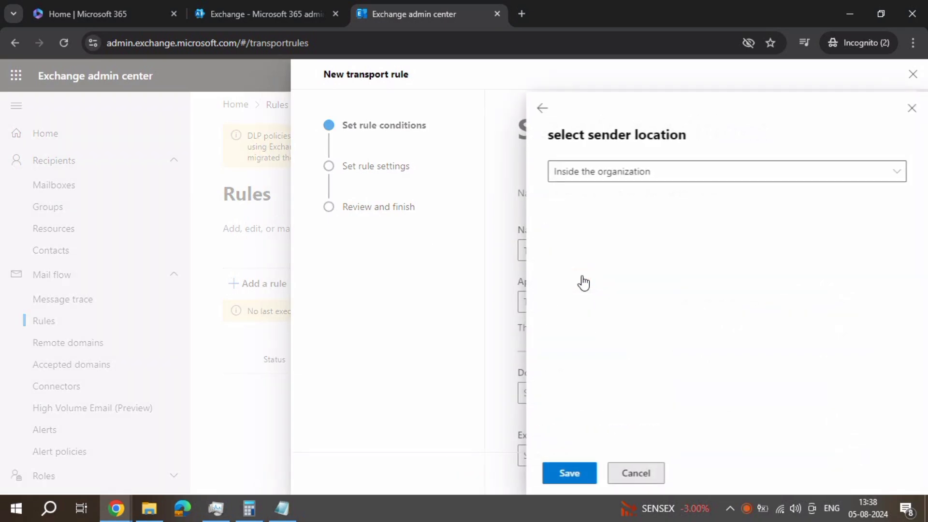
{"action": "left_click", "coordinate": [626, 175]}
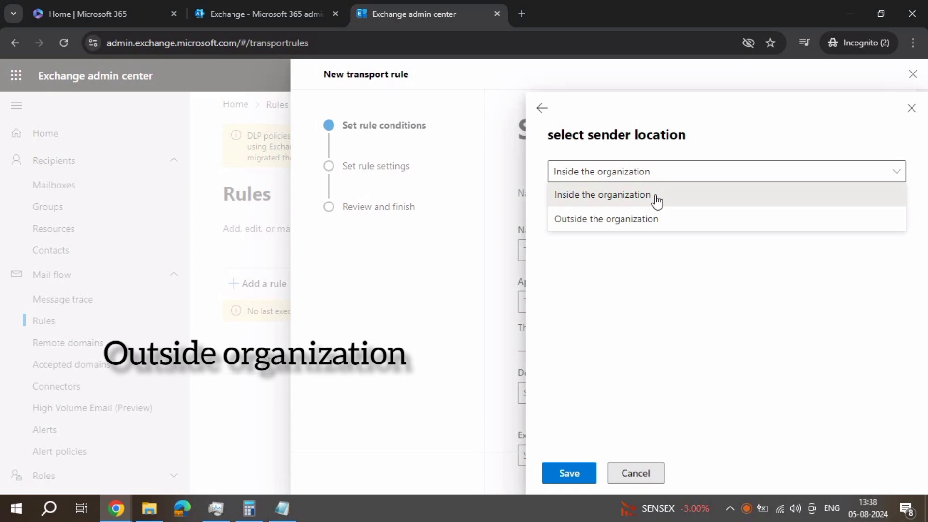
{"action": "left_click", "coordinate": [642, 219]}
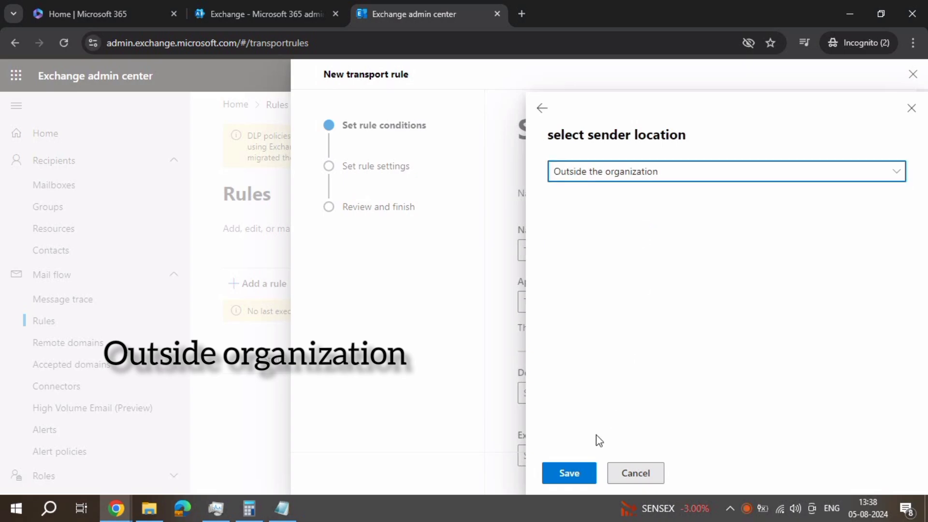
{"action": "left_click", "coordinate": [582, 471]}
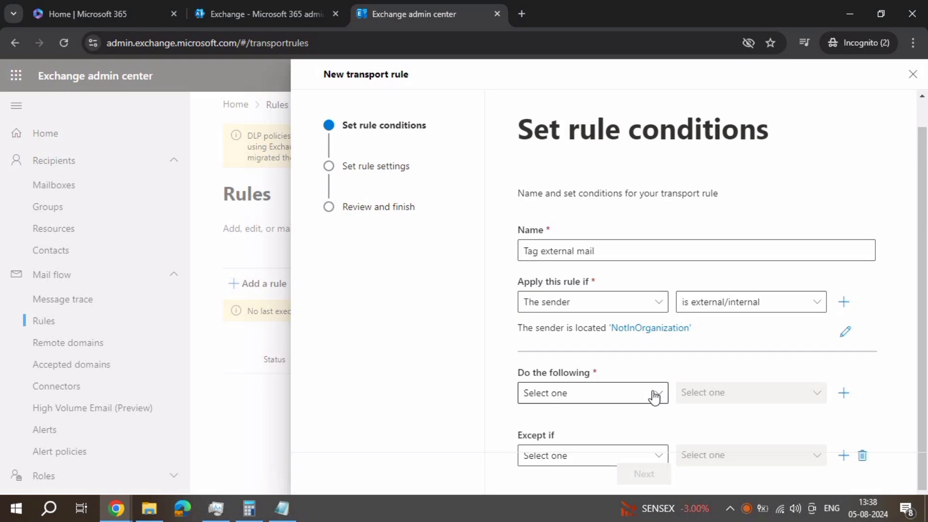
Set the rule action to prepend a disclaimer with the text 'Thans', and save it
{"action": "left_click", "coordinate": [601, 396]}
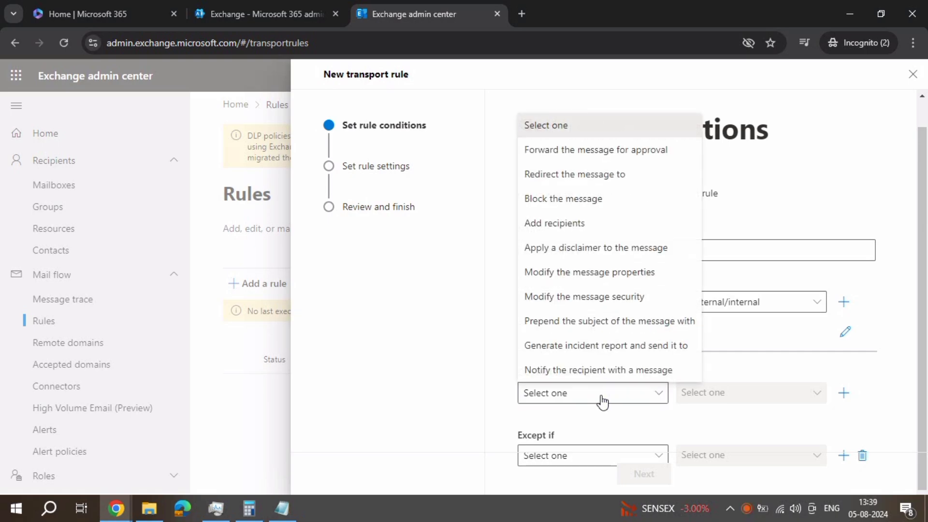
{"action": "left_click", "coordinate": [600, 251]}
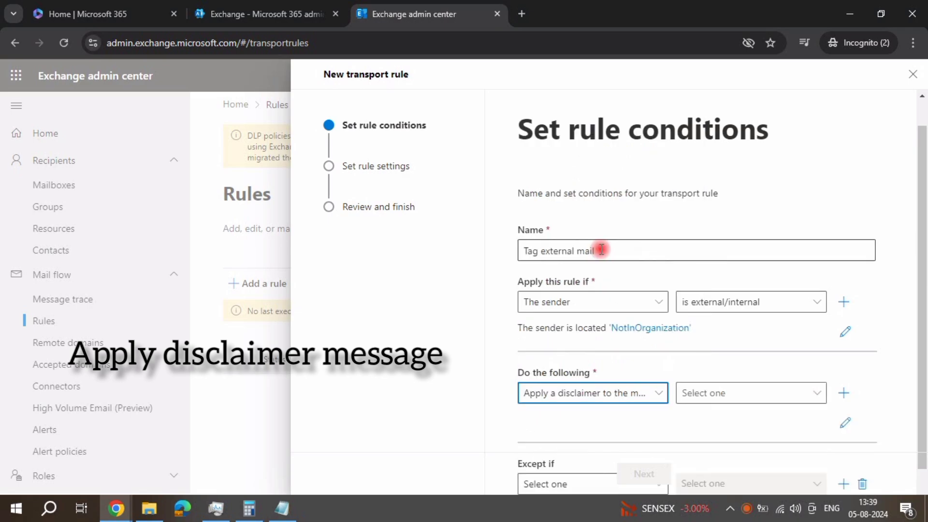
{"action": "left_click", "coordinate": [742, 394]}
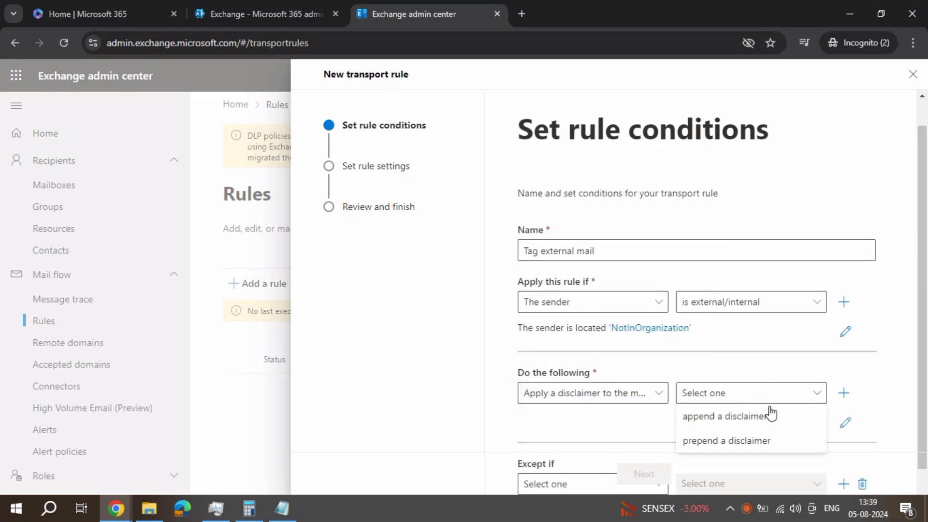
{"action": "left_click", "coordinate": [768, 440]}
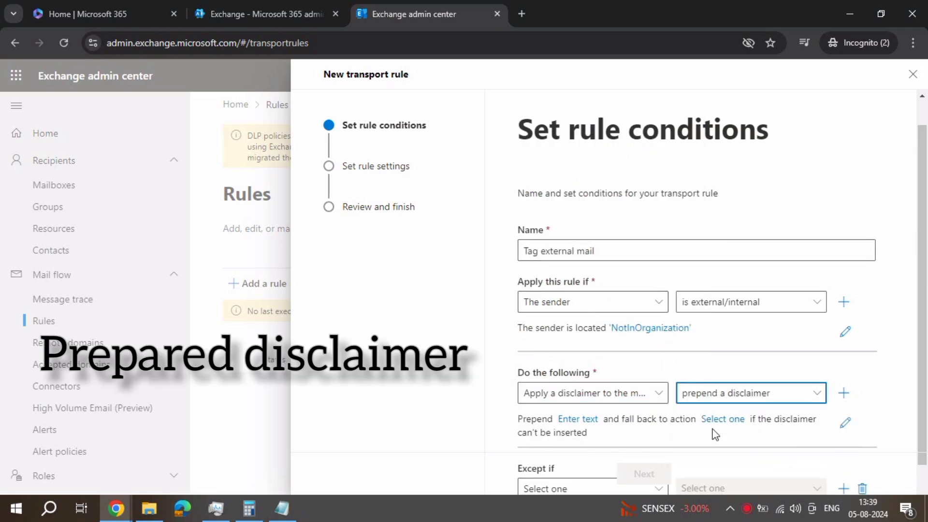
{"action": "left_click", "coordinate": [587, 417]}
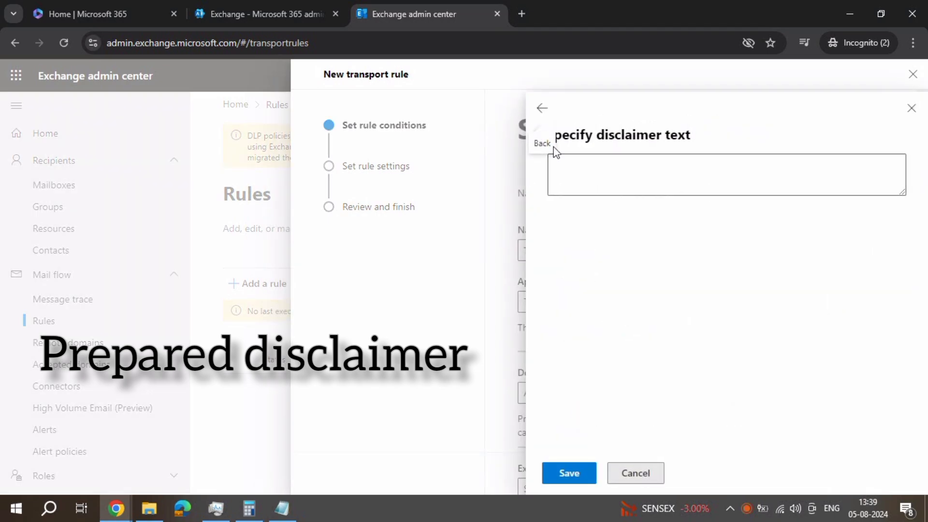
{"action": "left_click", "coordinate": [603, 177]}
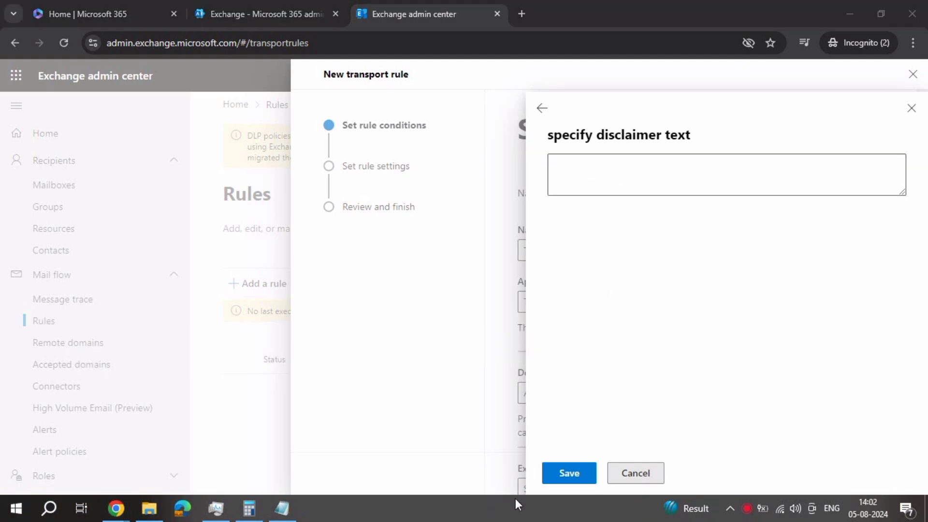
{"action": "left_click", "coordinate": [540, 420]}
{"action": "left_click", "coordinate": [653, 191]}
{"action": "type", "text": "T"}
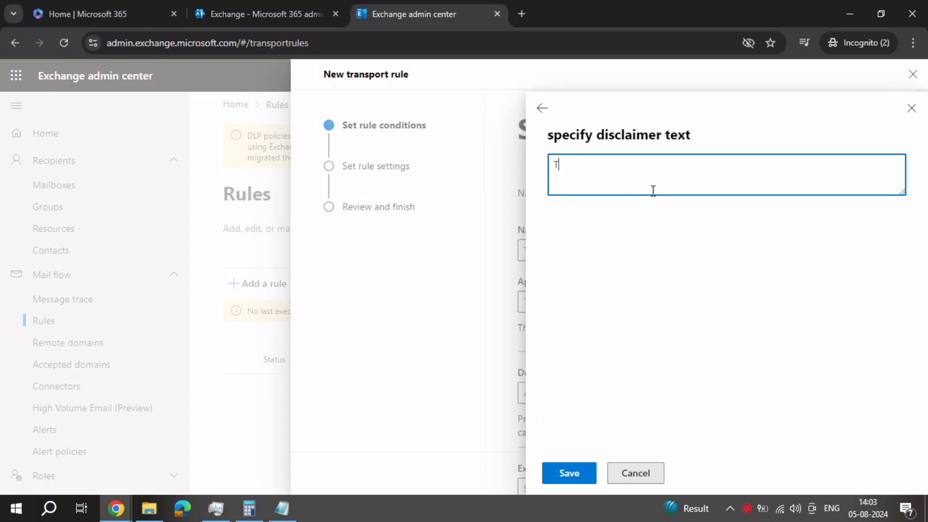
{"action": "type", "text": "hans"}
{"action": "left_click", "coordinate": [575, 475]}
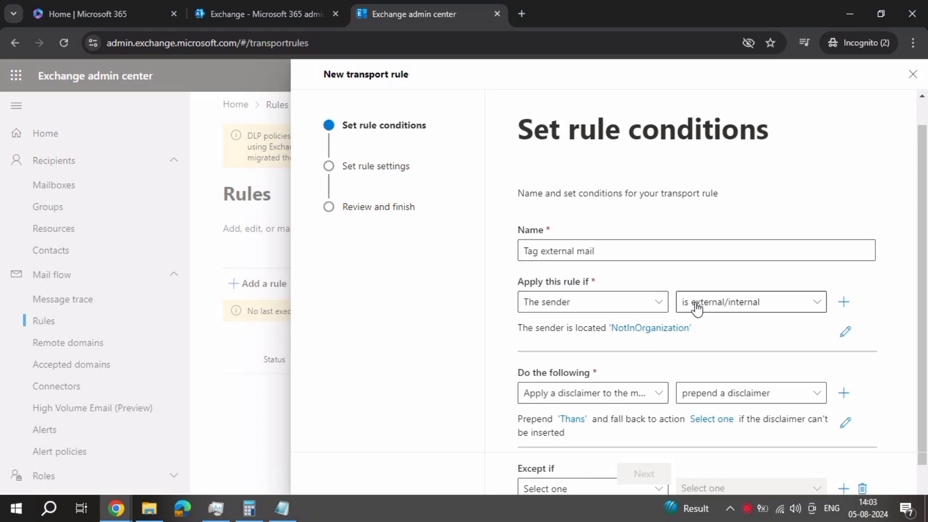
{"action": "scroll", "coordinate": [696, 307], "scroll_direction": "down", "scroll_amount": 2}
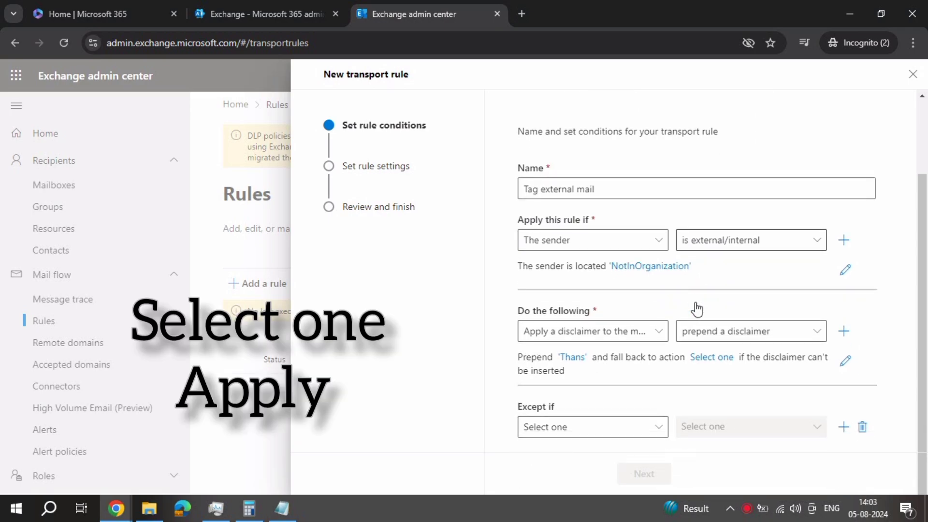
Keep Wrap as the disclaimer fallback, leave exceptions empty, and rename the rule 'Tag external mails'
{"action": "left_click", "coordinate": [705, 364]}
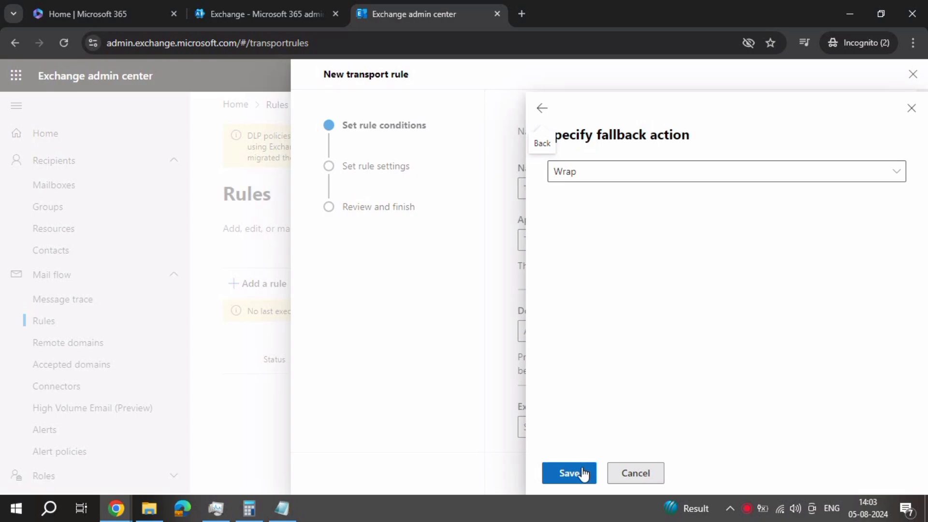
{"action": "left_click", "coordinate": [583, 475]}
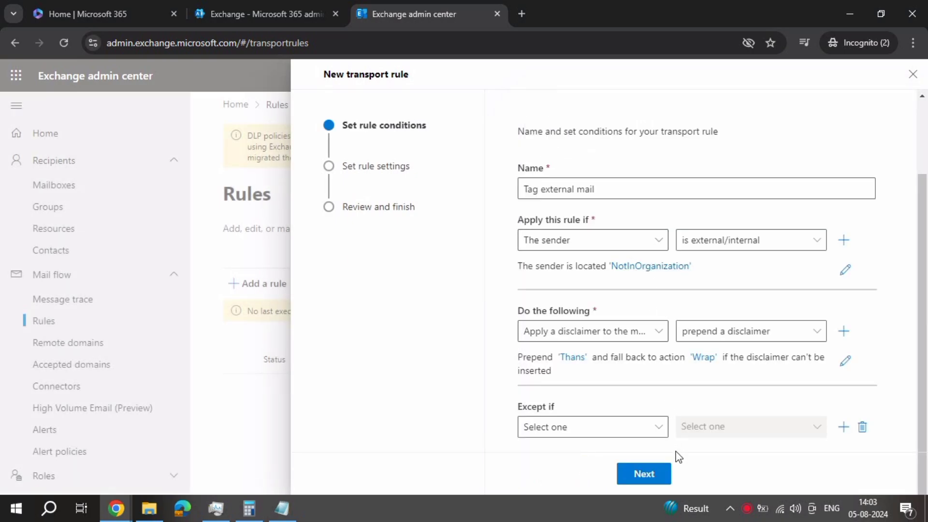
{"action": "left_click", "coordinate": [593, 433]}
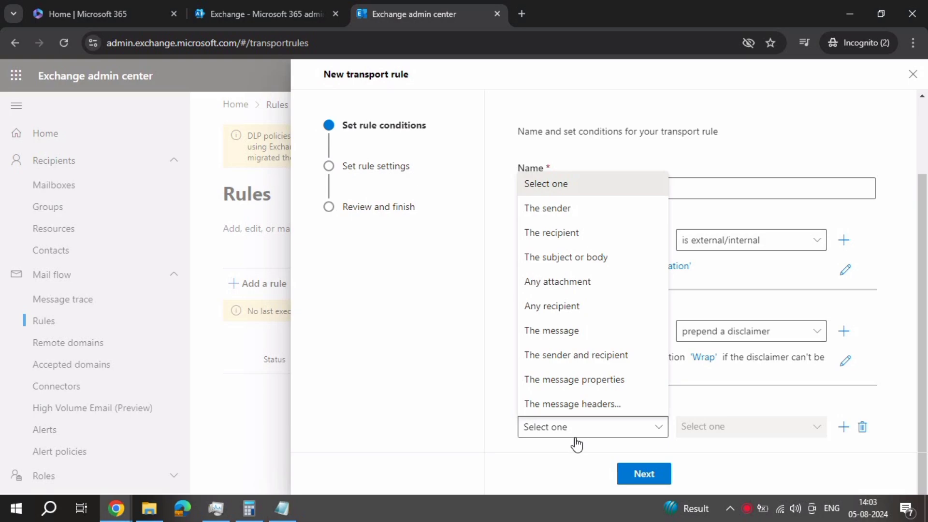
{"action": "left_click", "coordinate": [570, 459]}
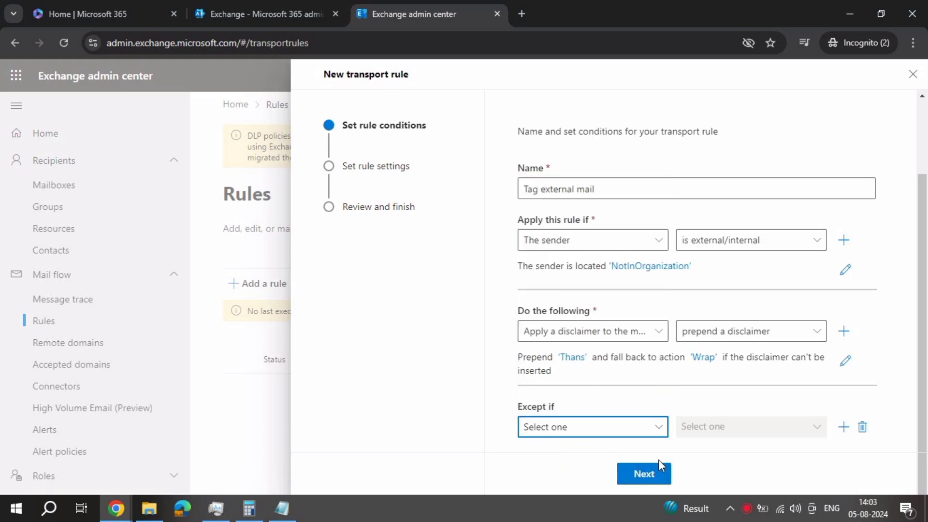
{"action": "left_click", "coordinate": [629, 191]}
{"action": "type", "text": "s"}
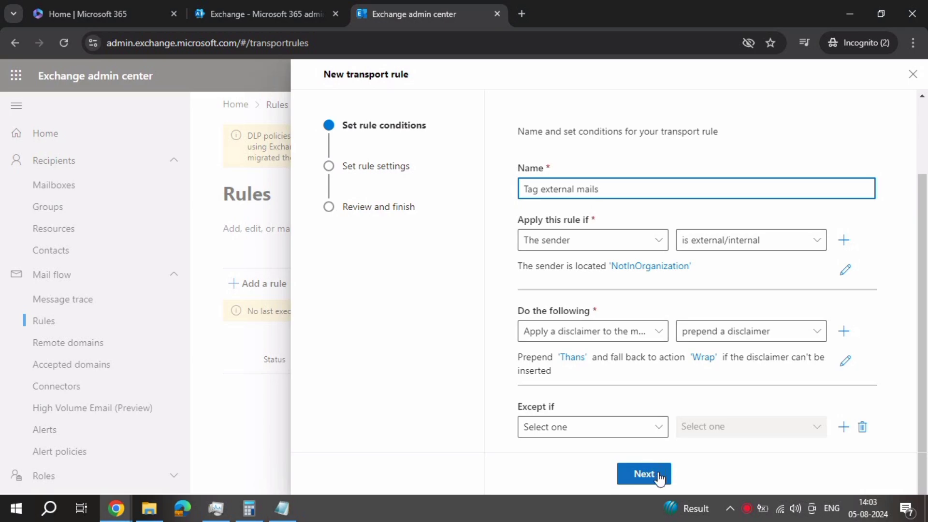
Toggle the deactivation date option, then finish the wizard to save 'Tag external mails'
{"action": "left_click", "coordinate": [658, 475]}
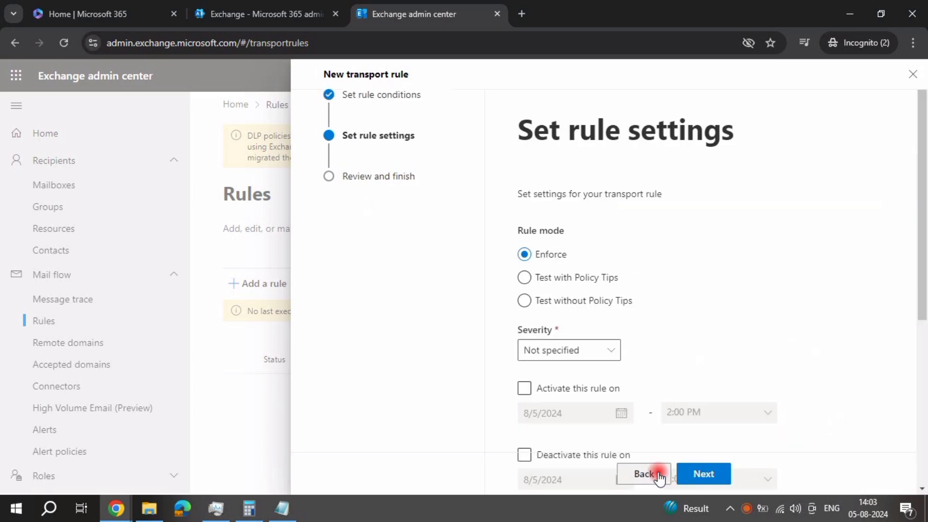
{"action": "scroll", "coordinate": [605, 256], "scroll_direction": "down", "scroll_amount": 2}
{"action": "scroll", "coordinate": [605, 255], "scroll_direction": "down", "scroll_amount": 1}
{"action": "left_click", "coordinate": [601, 252]}
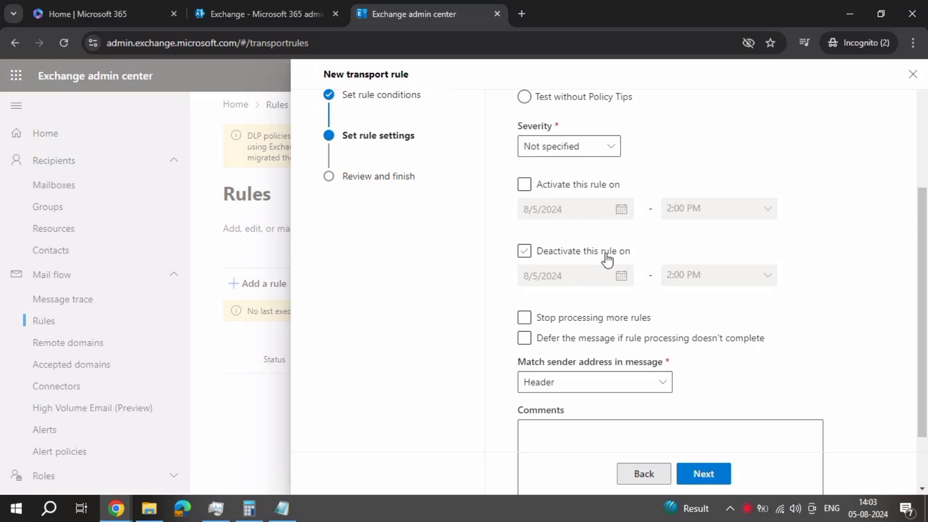
{"action": "scroll", "coordinate": [607, 259], "scroll_direction": "down", "scroll_amount": 1}
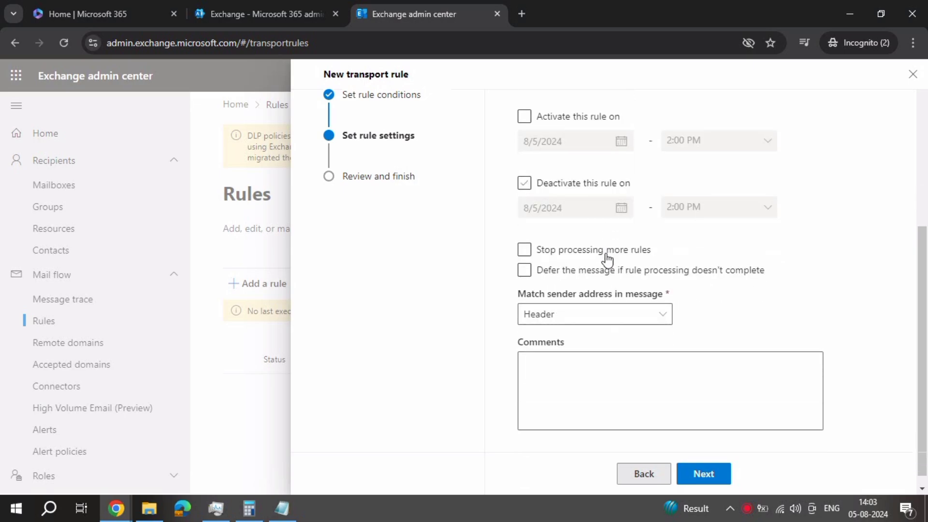
{"action": "left_click", "coordinate": [700, 480]}
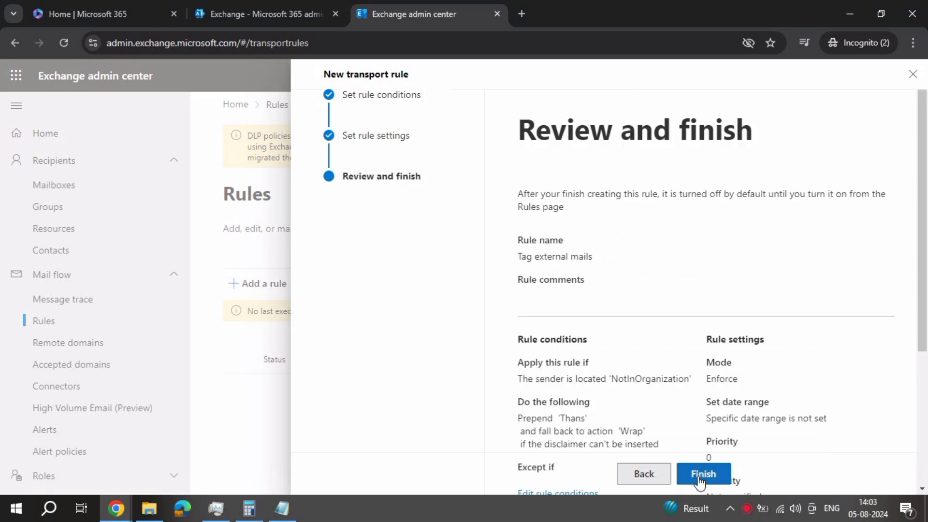
{"action": "left_click", "coordinate": [700, 476]}
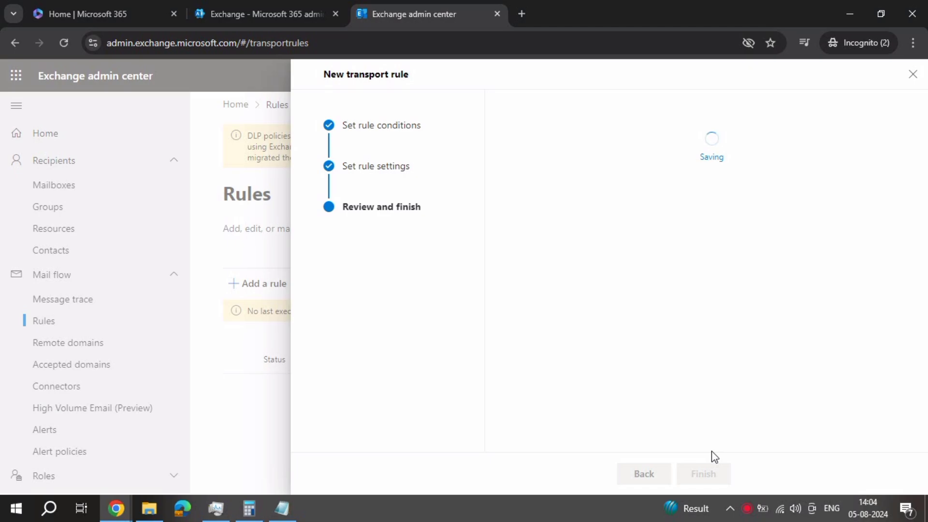
Close the wizard and open the 'Tag external mails' rule's details from the Rules list
{"action": "left_click", "coordinate": [642, 478]}
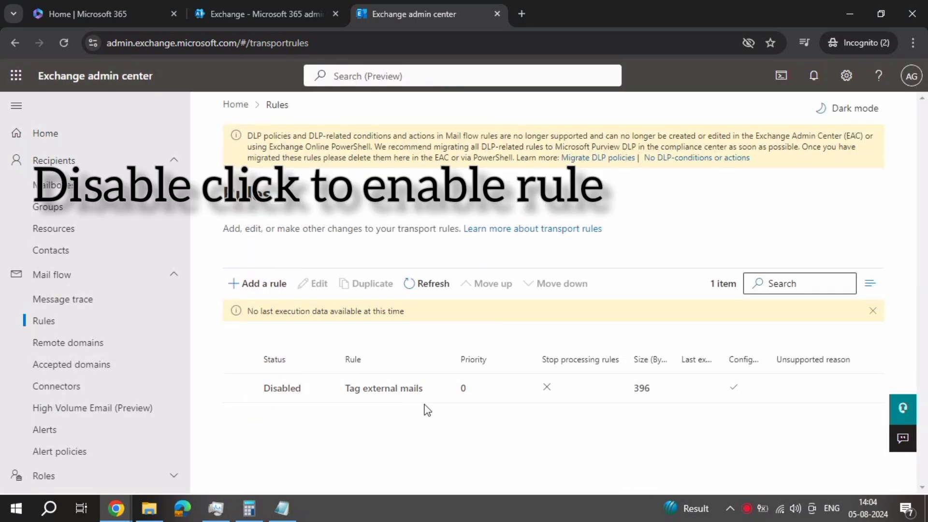
{"action": "left_click", "coordinate": [238, 390]}
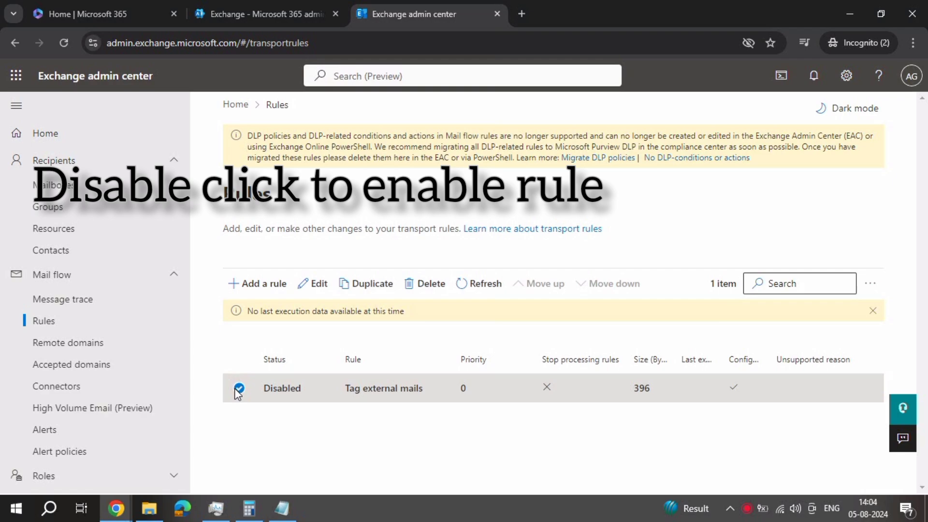
{"action": "right_click", "coordinate": [299, 388]}
{"action": "left_click", "coordinate": [297, 387]}
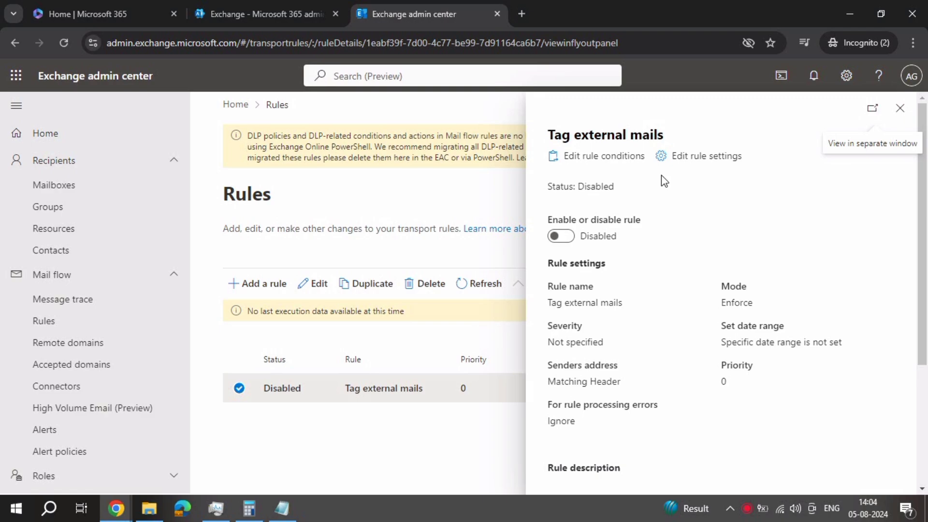
Edit the rule conditions, delete the disclaimer text 'Thans', and return to the rule form
{"action": "left_click", "coordinate": [697, 167]}
{"action": "left_click", "coordinate": [602, 176]}
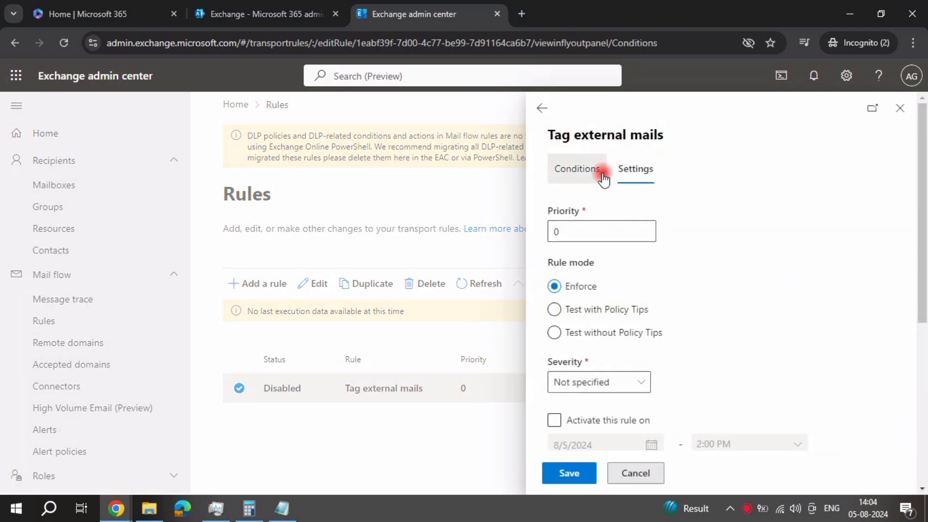
{"action": "scroll", "coordinate": [642, 319], "scroll_direction": "down", "scroll_amount": 2}
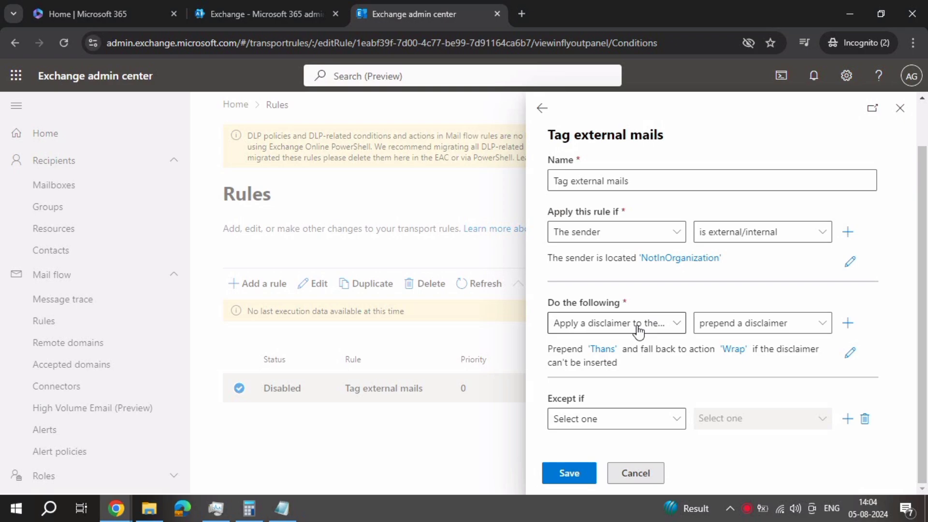
{"action": "left_click", "coordinate": [601, 348]}
{"action": "left_click_drag", "start_coordinate": [625, 170], "coordinate": [505, 162]}
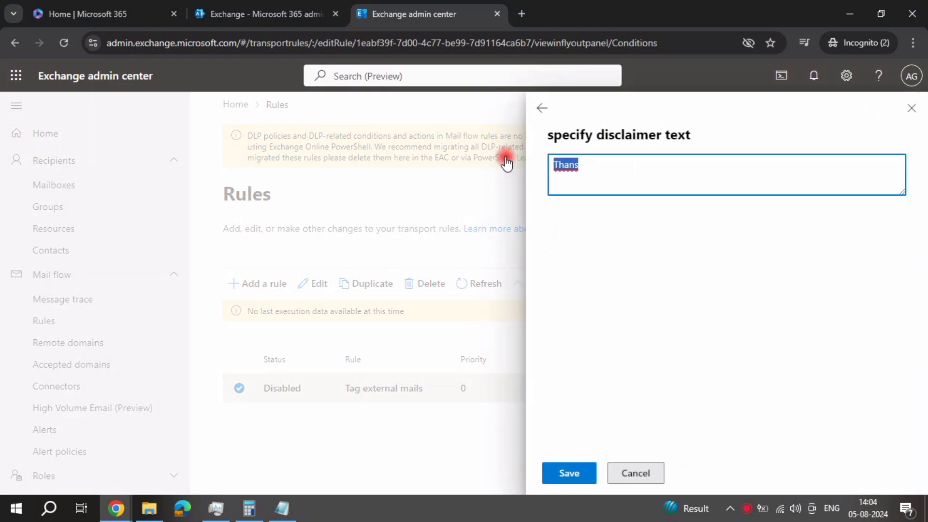
{"action": "key", "text": "BackSpace"}
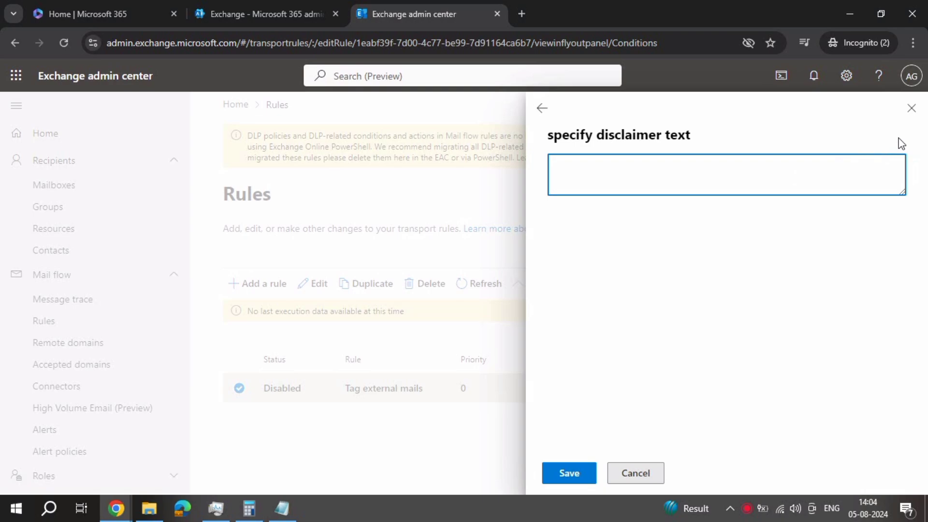
{"action": "left_click", "coordinate": [912, 109]}
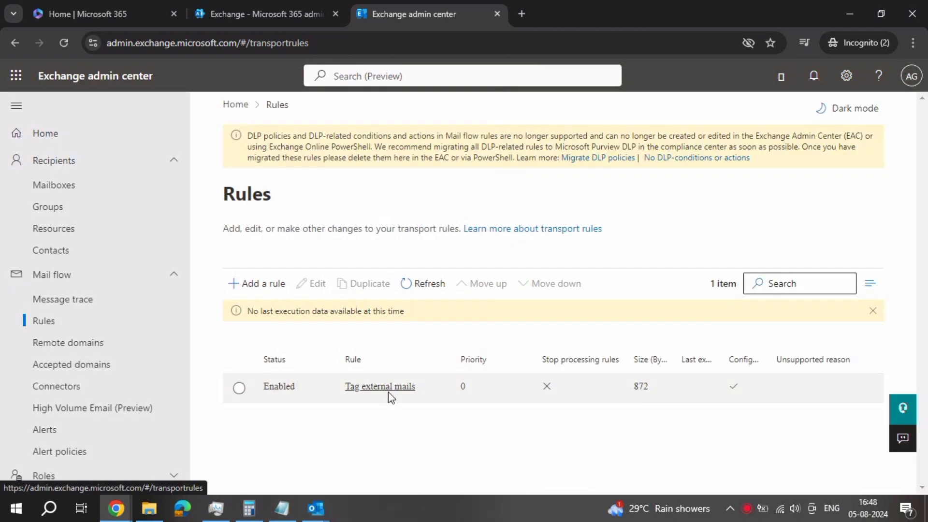
Switch the 'Tag external mails' rule to Enabled and open its conditions for editing
{"action": "left_click", "coordinate": [387, 392]}
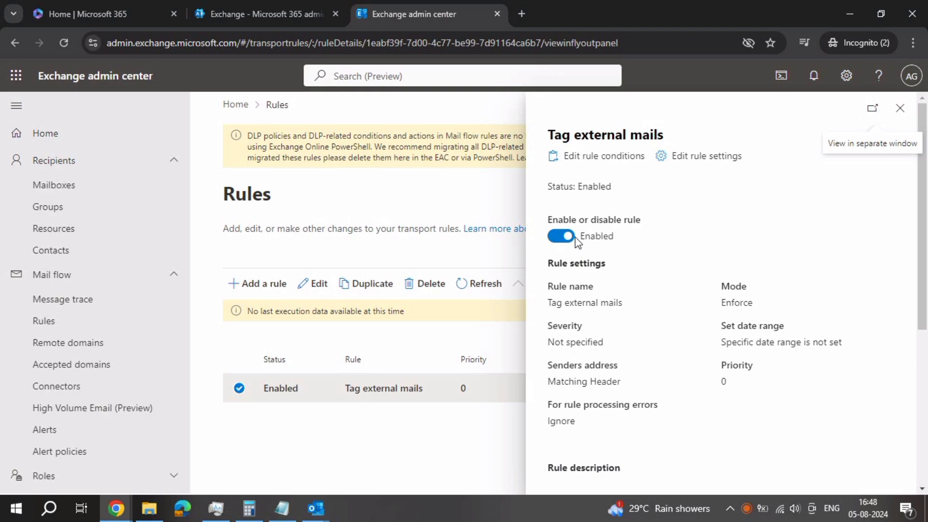
{"action": "left_click", "coordinate": [518, 502]}
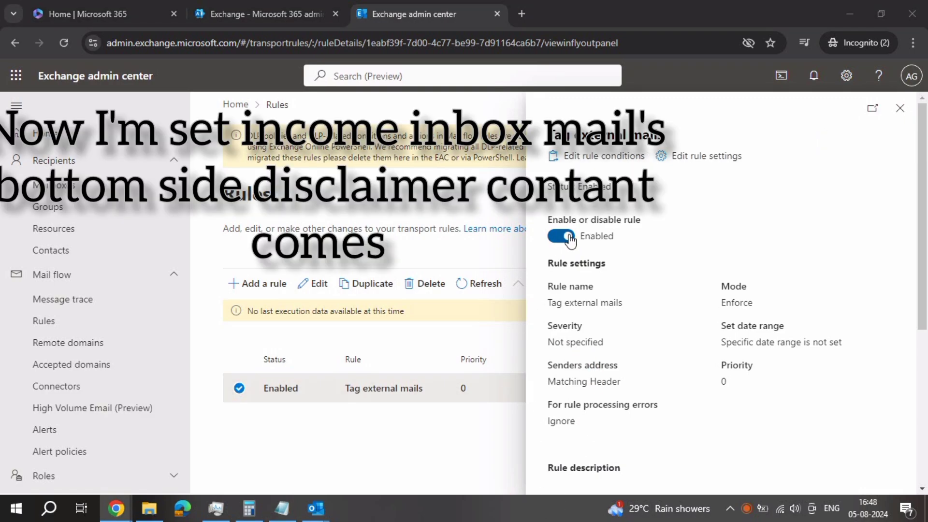
{"action": "left_click", "coordinate": [563, 237]}
{"action": "left_click", "coordinate": [564, 240]}
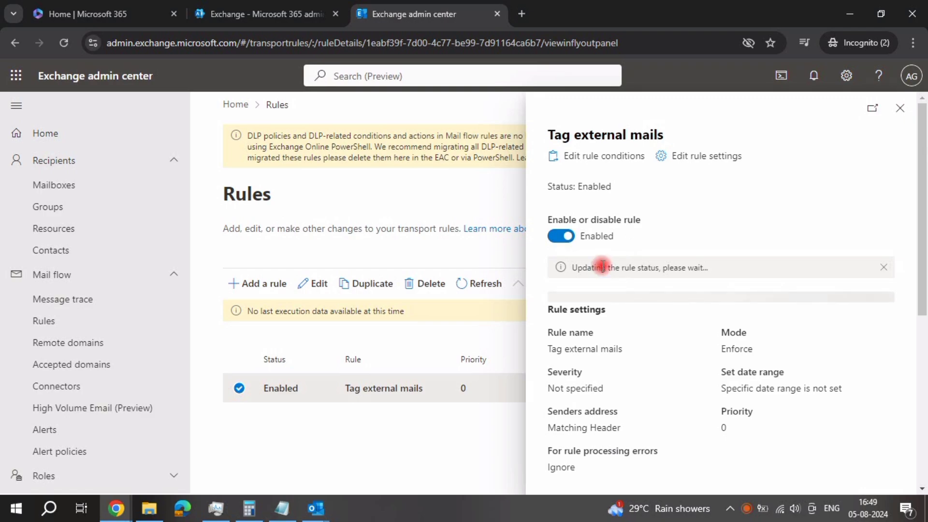
{"action": "left_click_drag", "start_coordinate": [601, 266], "coordinate": [698, 250]}
{"action": "left_click", "coordinate": [700, 236]}
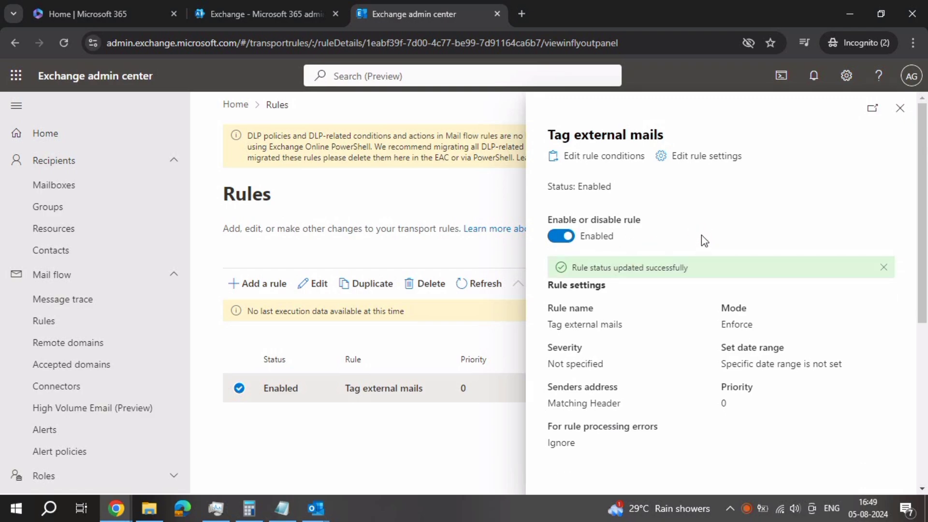
Keep the condition 'The recipient is external/internal' (NotInOrganization) with the prepended disclaimer, and save the rule
{"action": "left_click", "coordinate": [620, 154]}
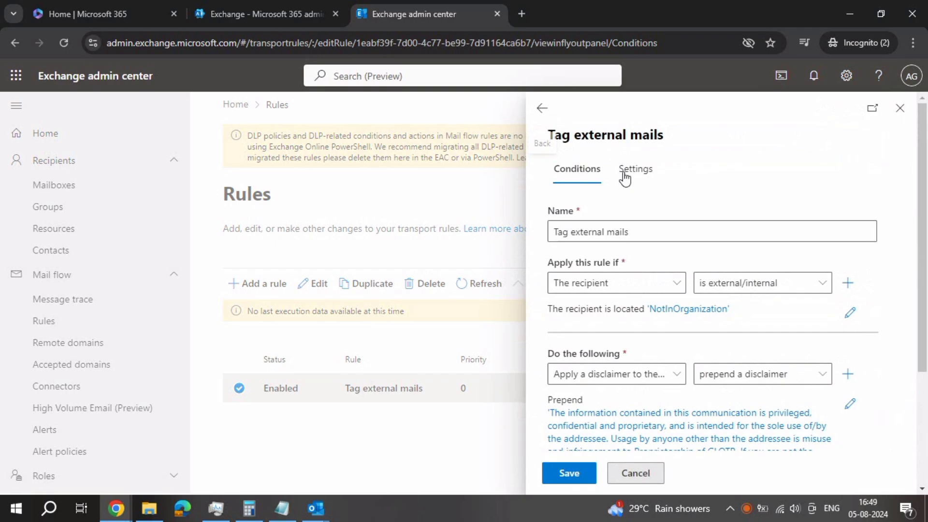
{"action": "left_click", "coordinate": [567, 291]}
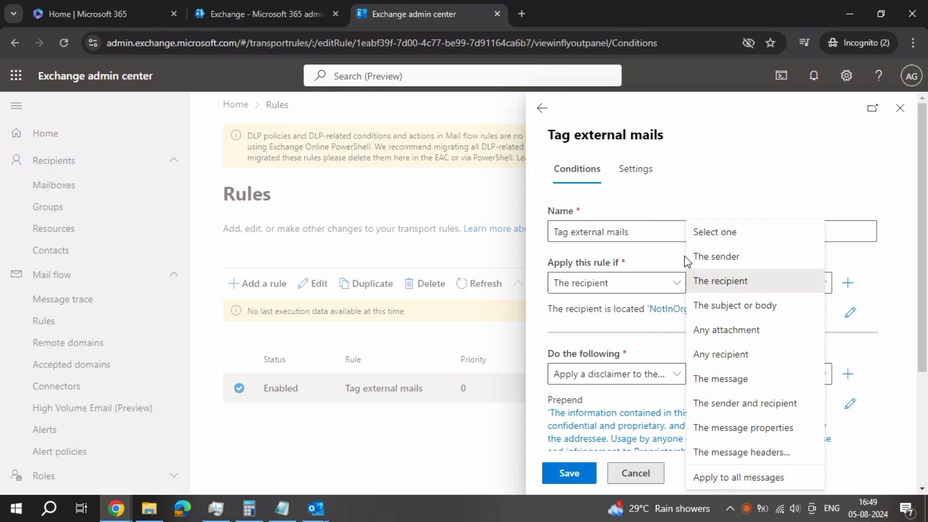
{"action": "left_click", "coordinate": [644, 253]}
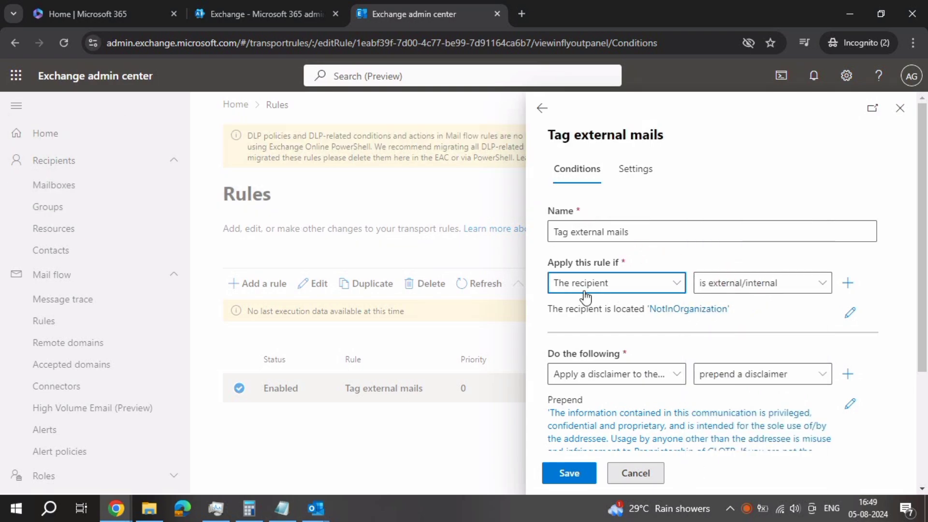
{"action": "left_click", "coordinate": [749, 284]}
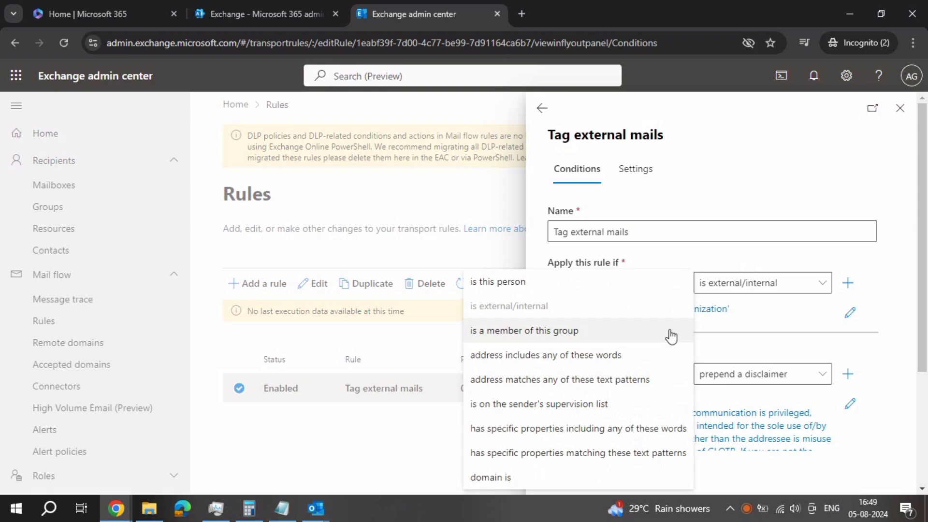
{"action": "left_click", "coordinate": [733, 284]}
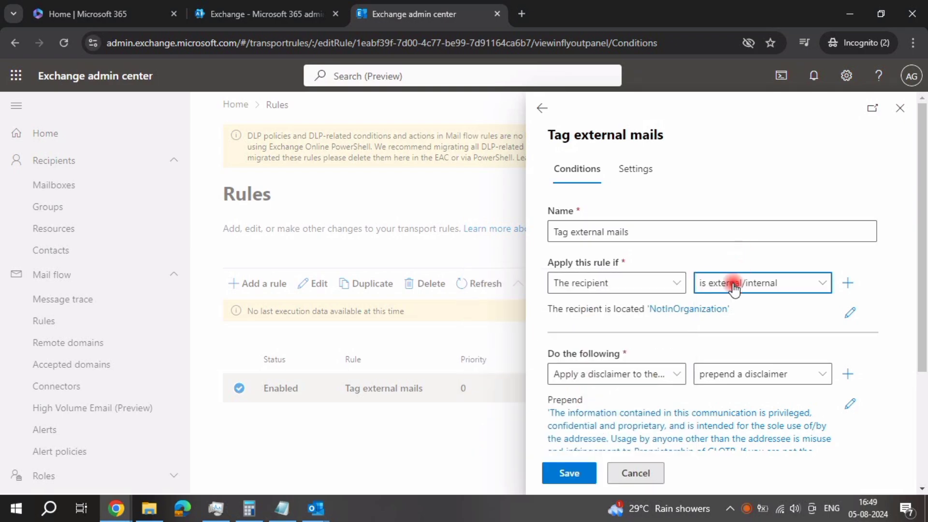
{"action": "scroll", "coordinate": [630, 348], "scroll_direction": "down", "scroll_amount": 2}
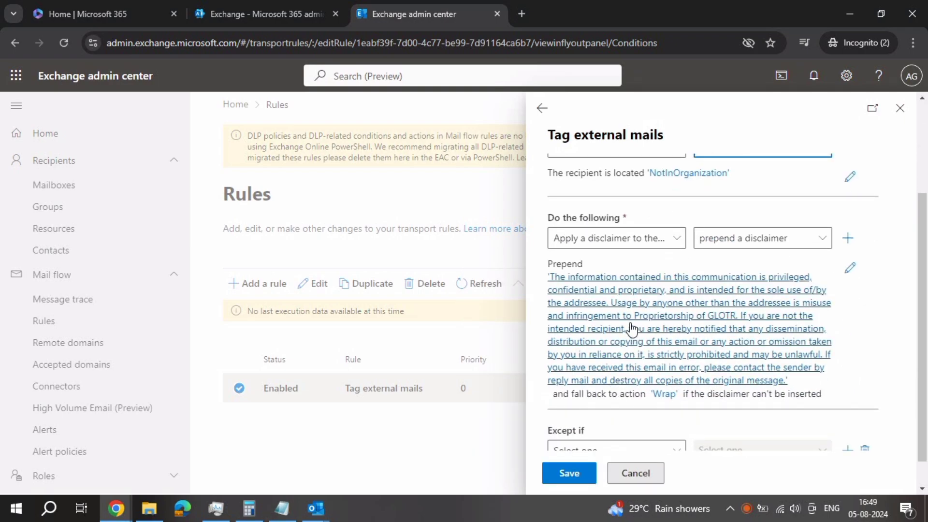
{"action": "scroll", "coordinate": [667, 387], "scroll_direction": "down", "scroll_amount": 1}
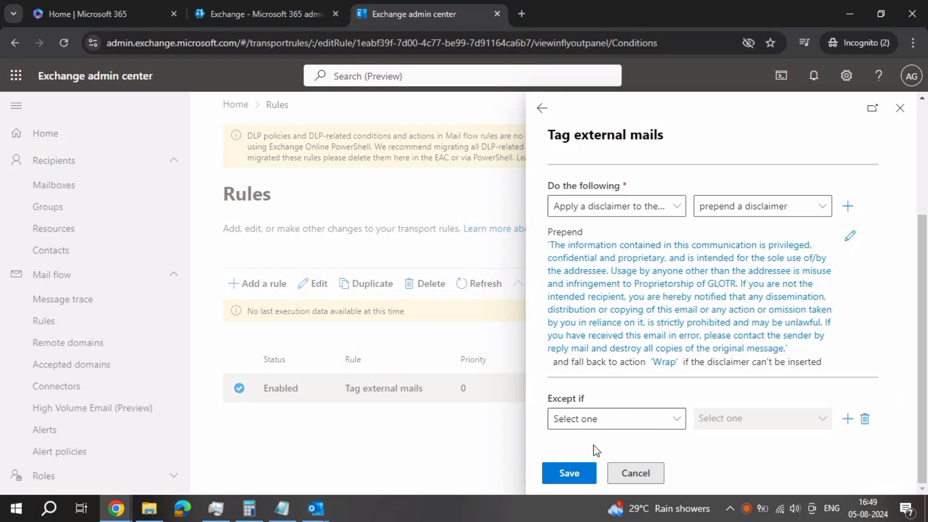
{"action": "scroll", "coordinate": [643, 374], "scroll_direction": "up", "scroll_amount": 1}
{"action": "scroll", "coordinate": [652, 366], "scroll_direction": "up", "scroll_amount": 2}
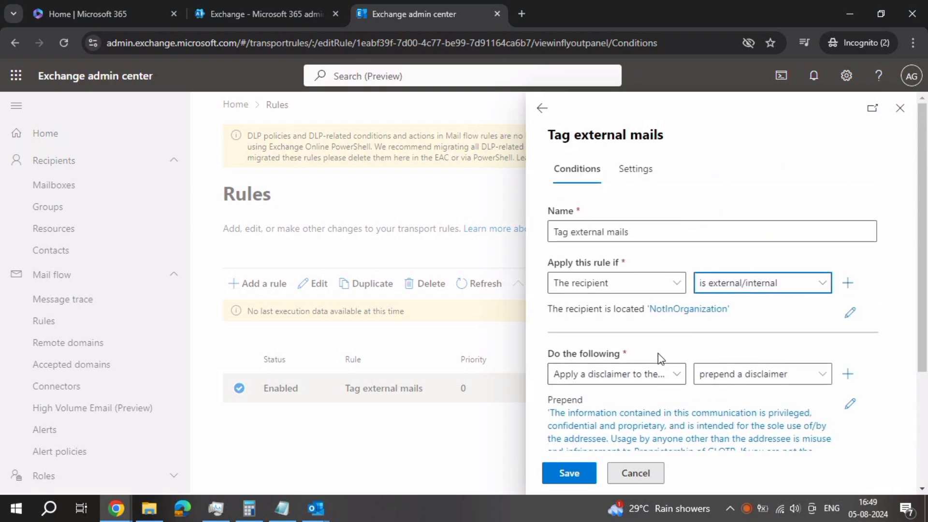
{"action": "left_click", "coordinate": [569, 473]}
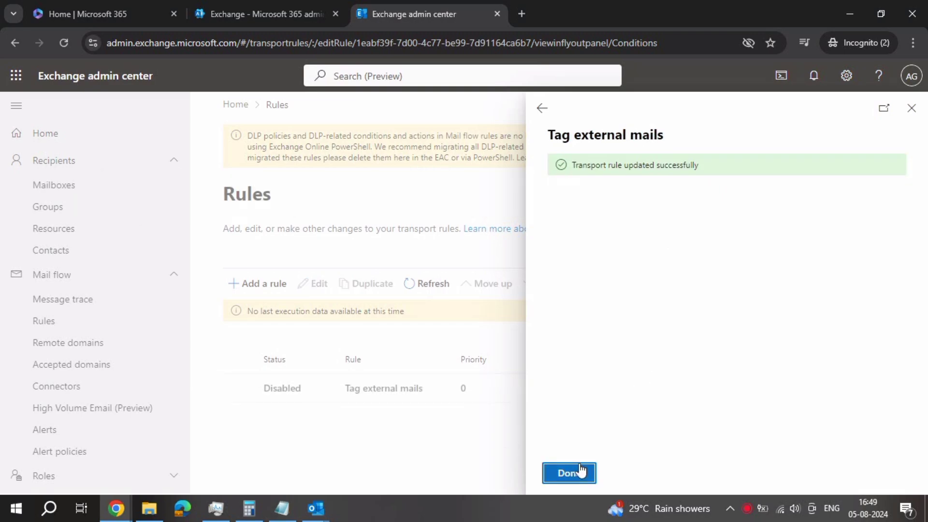
Switch the Tag external mails rule's Enable toggle on, recheck its conditions, and close the flyout
{"action": "left_click", "coordinate": [581, 471]}
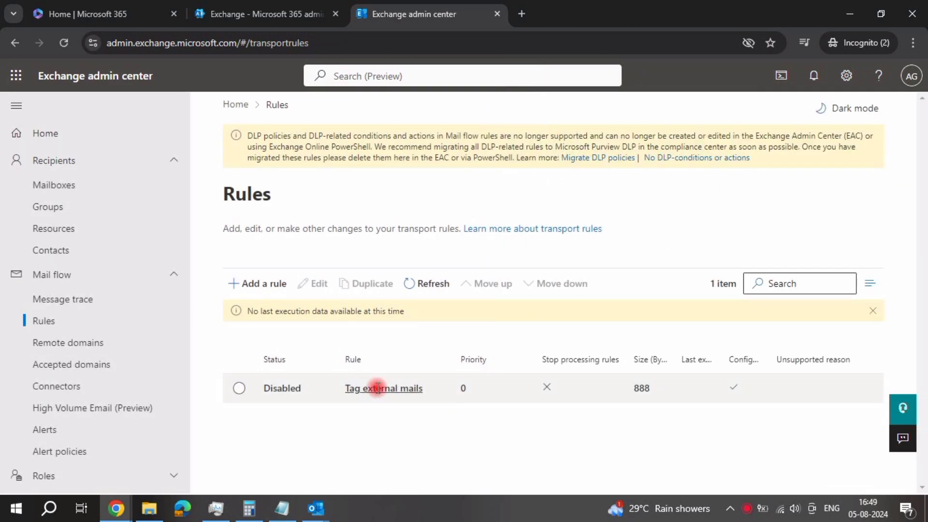
{"action": "left_click", "coordinate": [377, 388]}
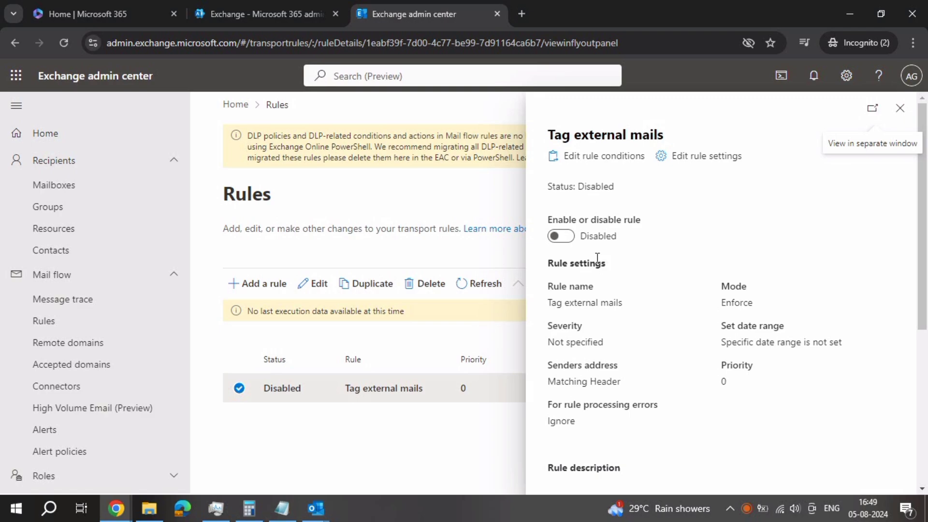
{"action": "left_click", "coordinate": [570, 241]}
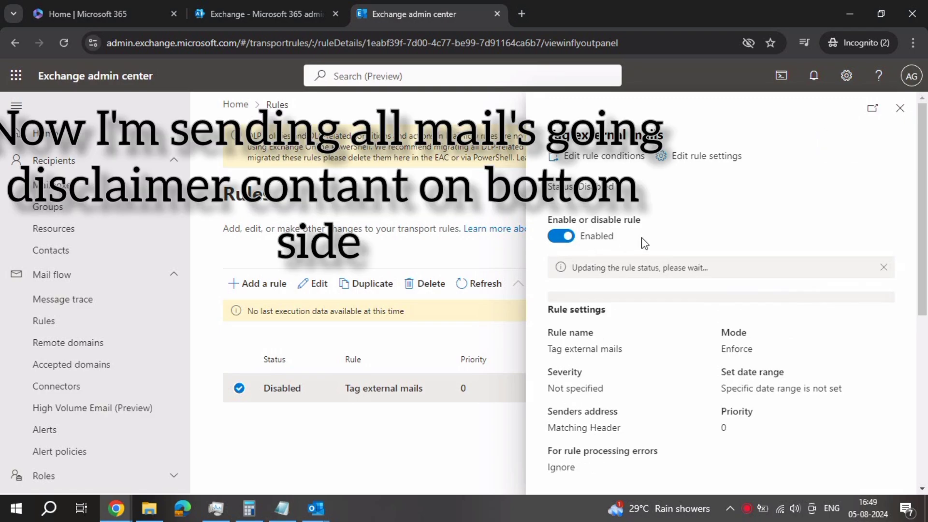
{"action": "scroll", "coordinate": [669, 312], "scroll_direction": "down", "scroll_amount": 2}
{"action": "scroll", "coordinate": [669, 313], "scroll_direction": "down", "scroll_amount": 1}
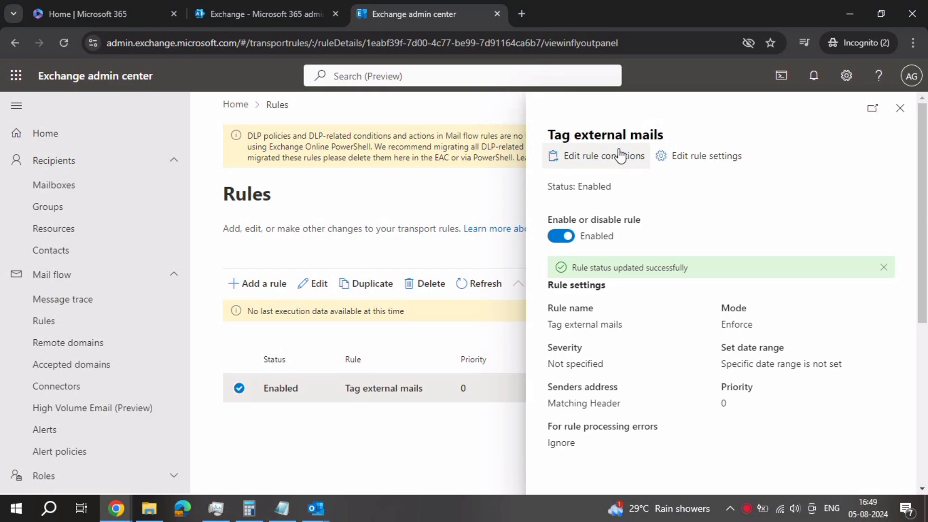
{"action": "left_click", "coordinate": [619, 155]}
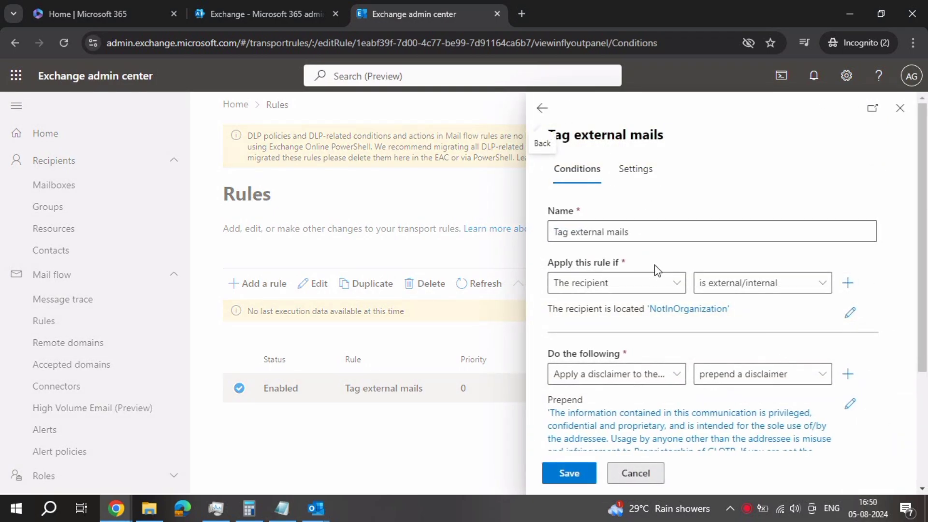
{"action": "scroll", "coordinate": [799, 182], "scroll_direction": "down", "scroll_amount": 1}
{"action": "scroll", "coordinate": [800, 181], "scroll_direction": "down", "scroll_amount": 1}
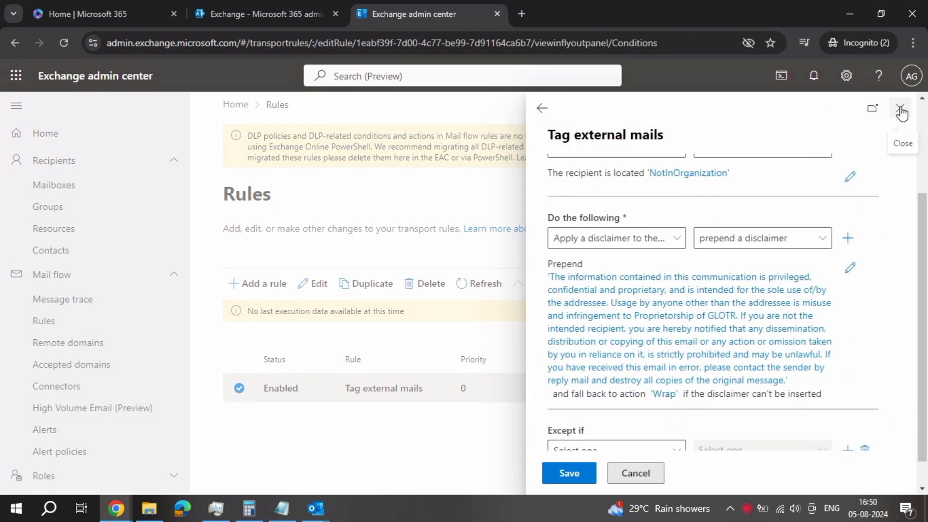
{"action": "left_click", "coordinate": [901, 111]}
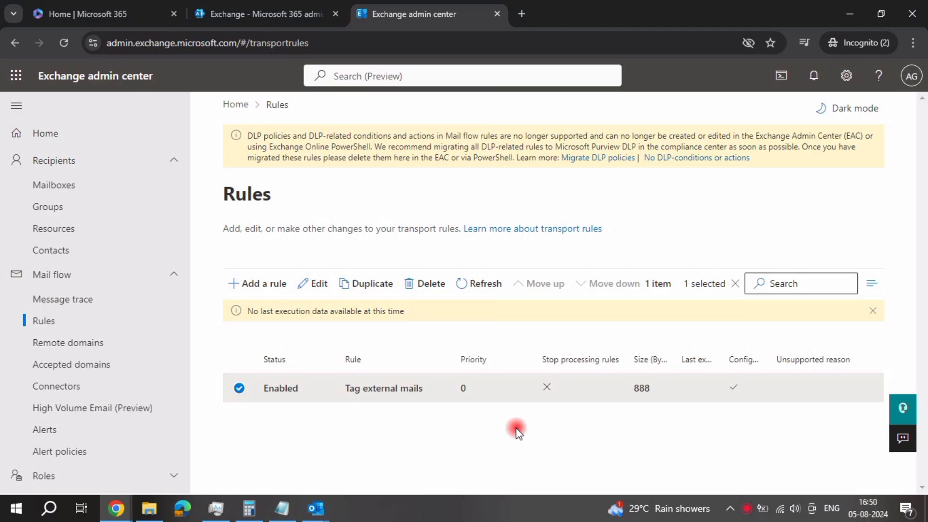